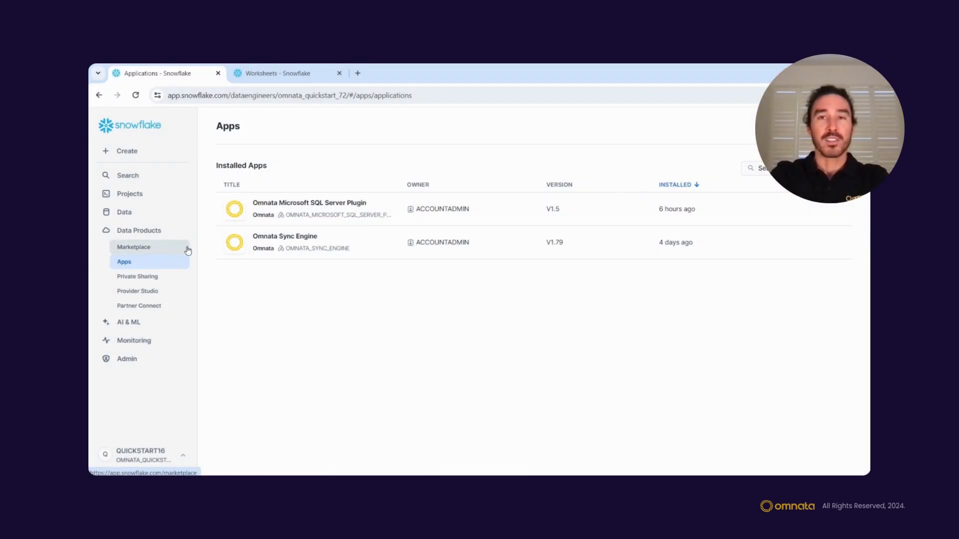
Start a new connection in Omnata Sync Engine using the installed Microsoft SQL Server plugin.
click(436, 247)
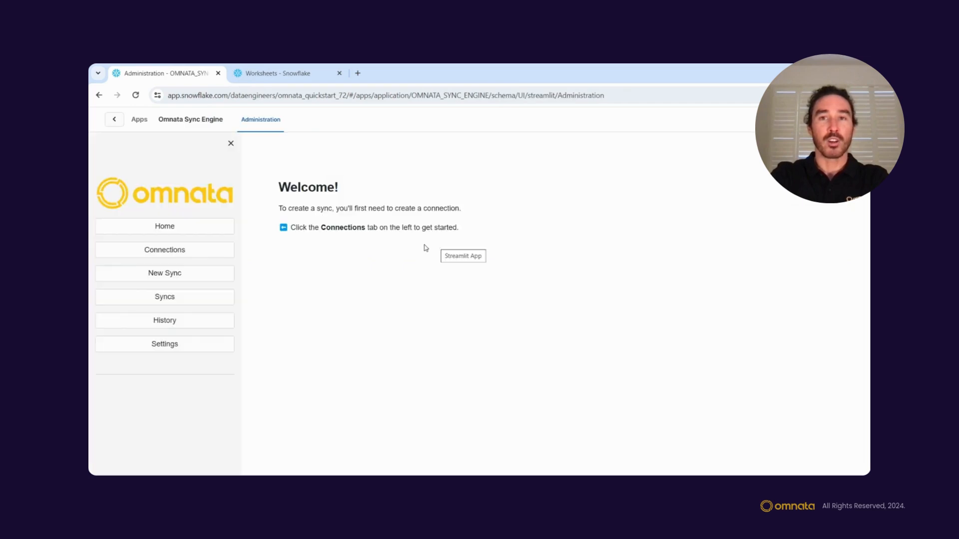
click(176, 252)
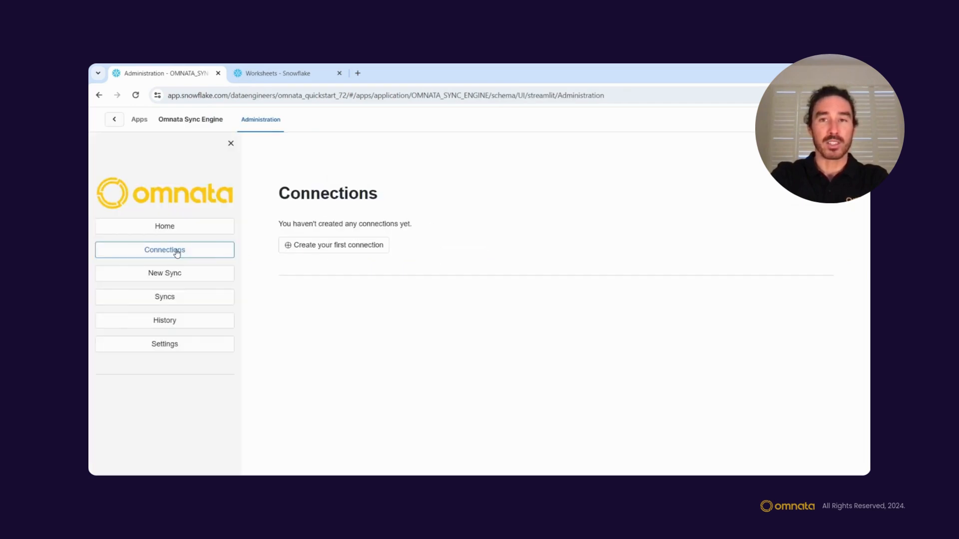
click(322, 247)
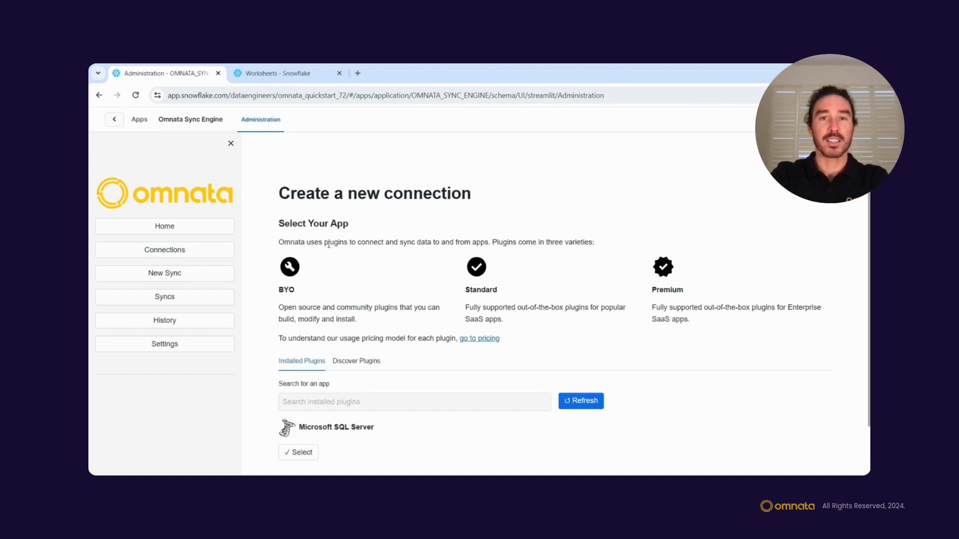
click(300, 453)
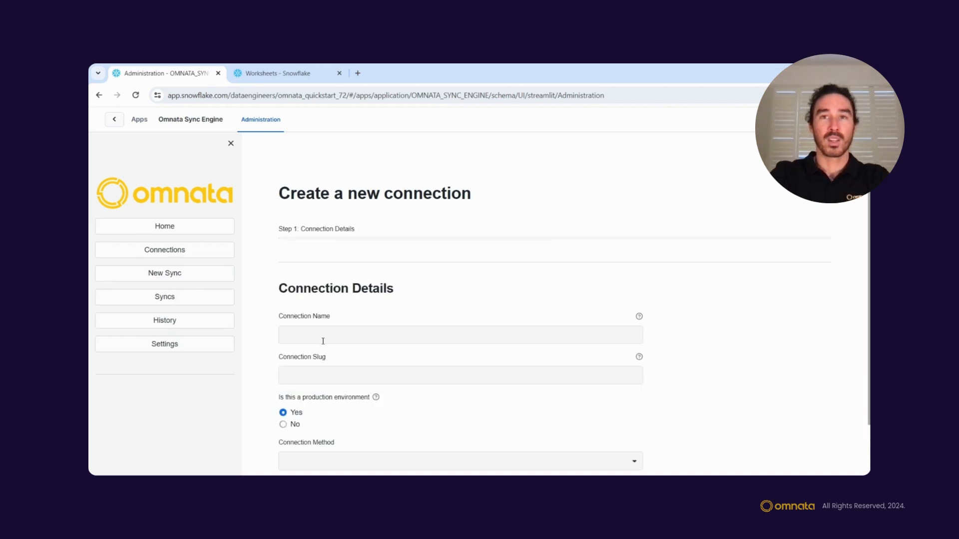
Name the new connection quickstart-demo-1.
click(322, 335)
text(quicksta)
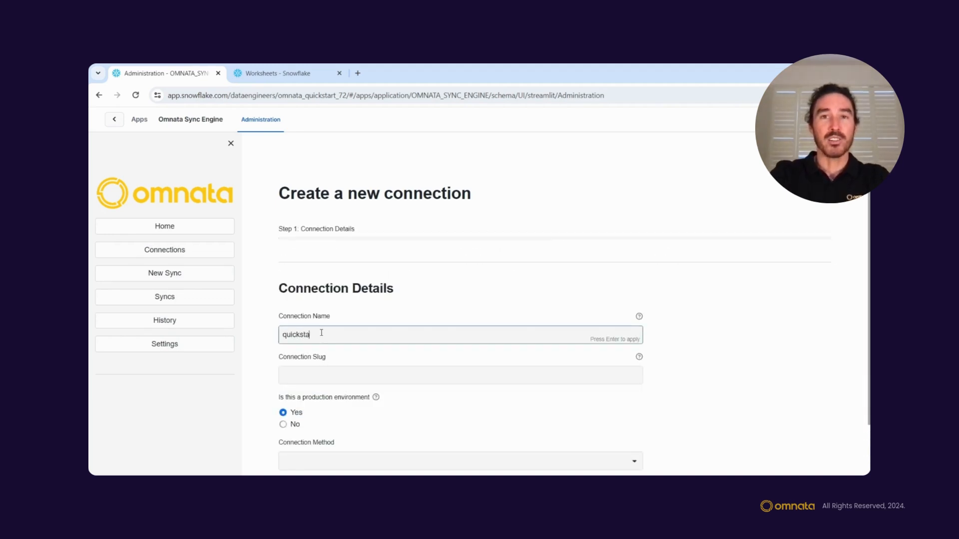
text(rt-demo)
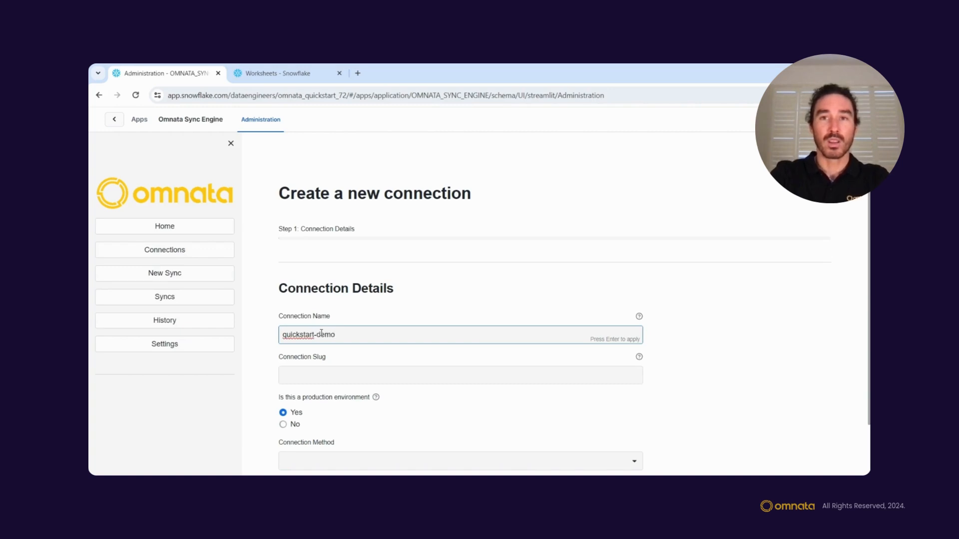
text(-1)
key(Return)
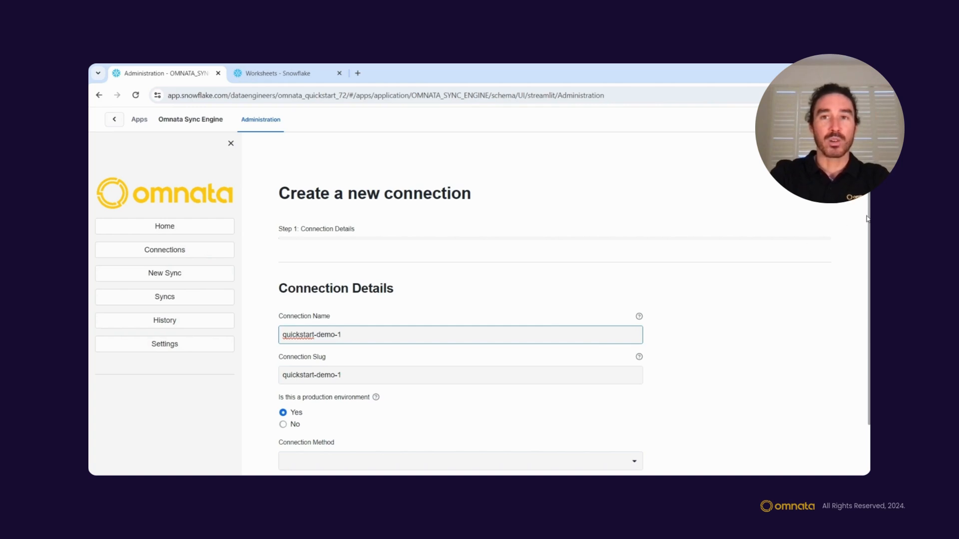
Choose "Username and Password, ngrok tunnel" as the connection method and continue to the next configuration stage.
click(569, 460)
click(499, 448)
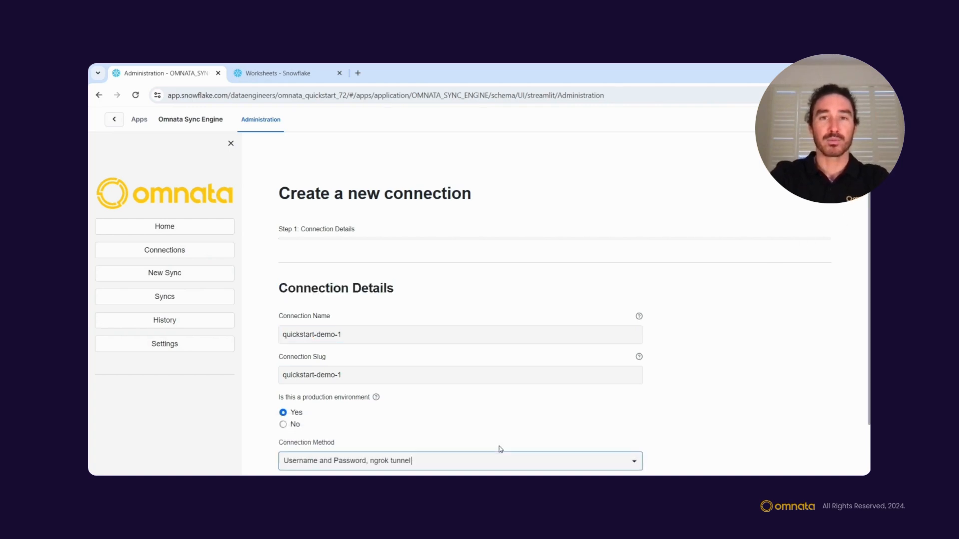
scroll(495, 439, down, 2)
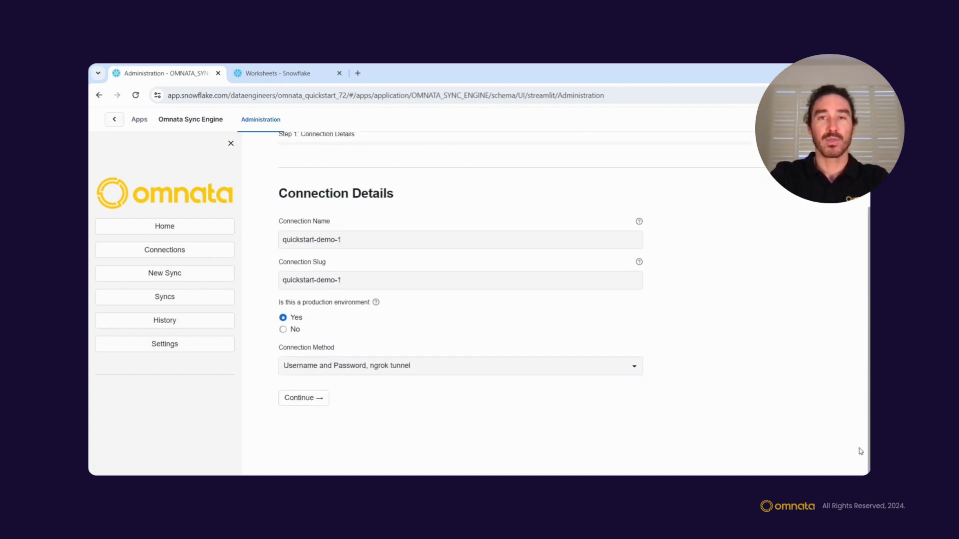
click(299, 398)
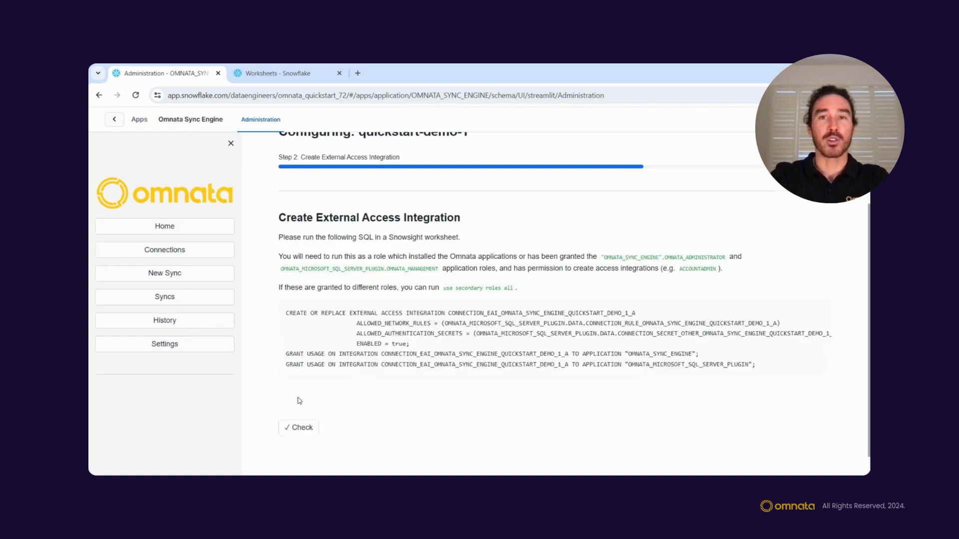
Run the provided external access integration SQL in a new Snowflake worksheet, and have Omnata check the integration.
mouse_move(695, 347)
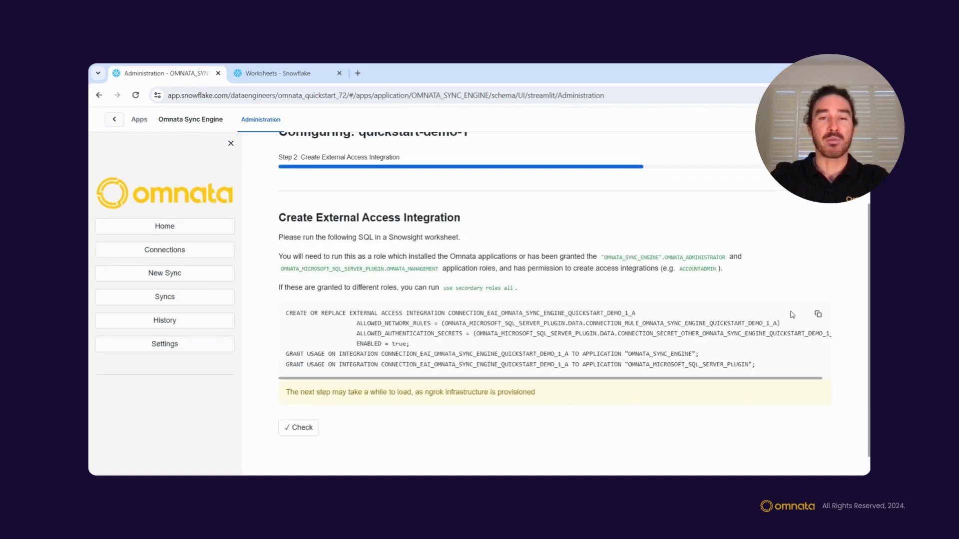
click(819, 315)
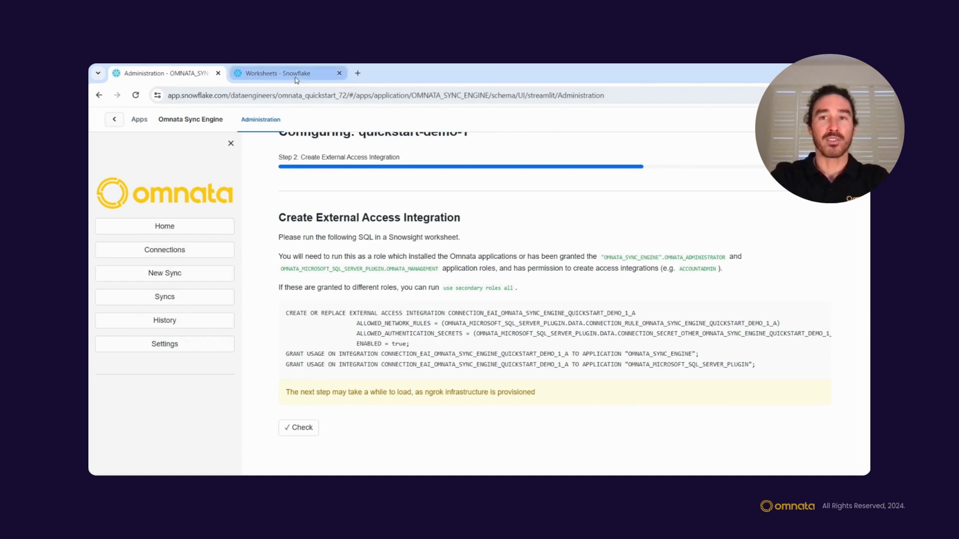
click(277, 73)
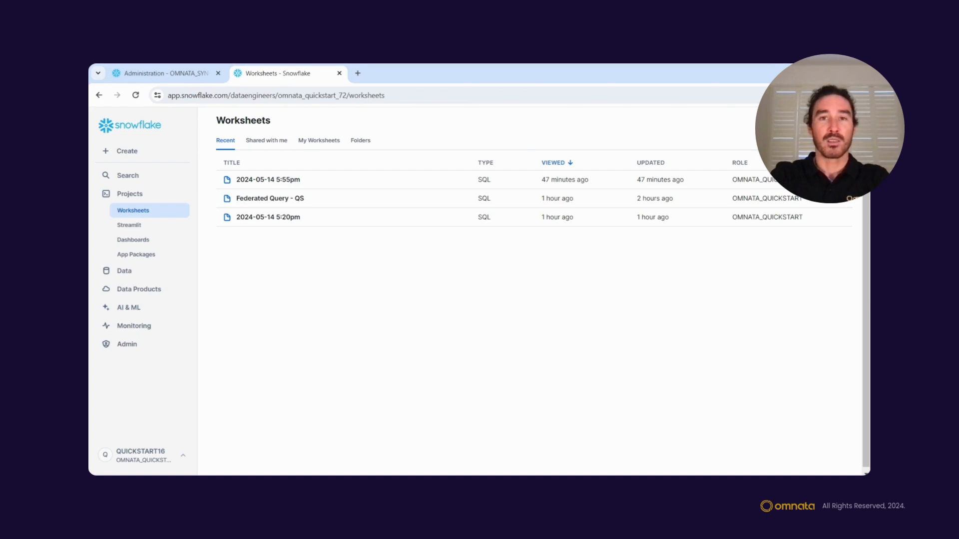
click(842, 121)
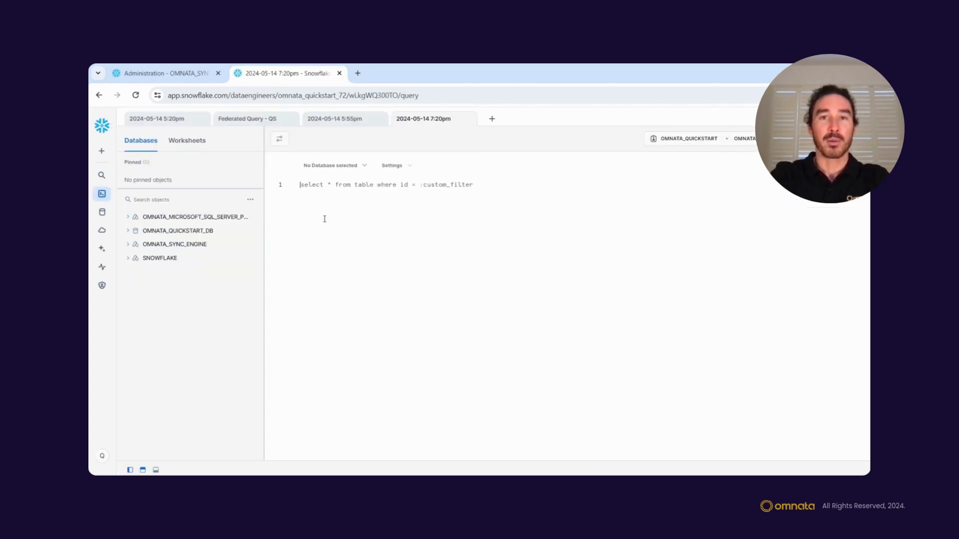
key(ctrl+v)
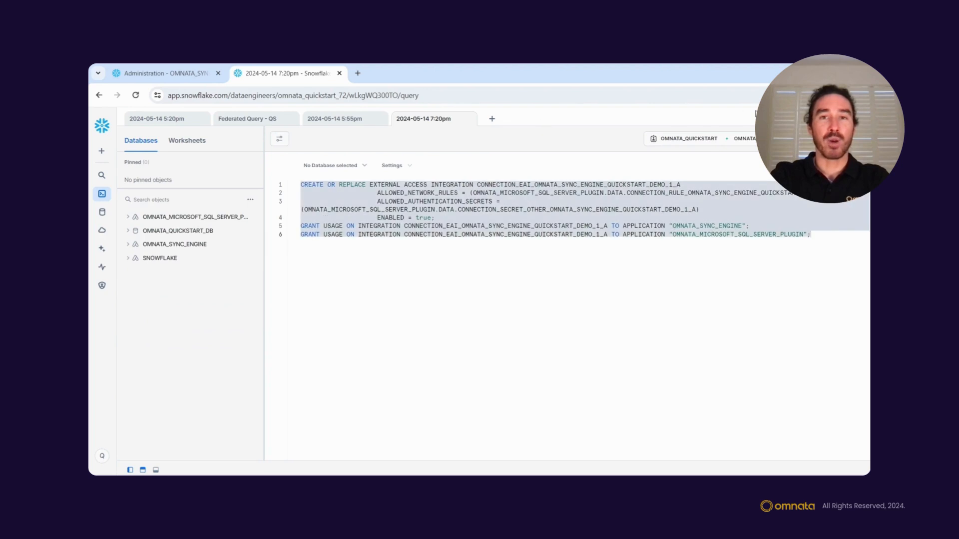
key(ctrl+Return)
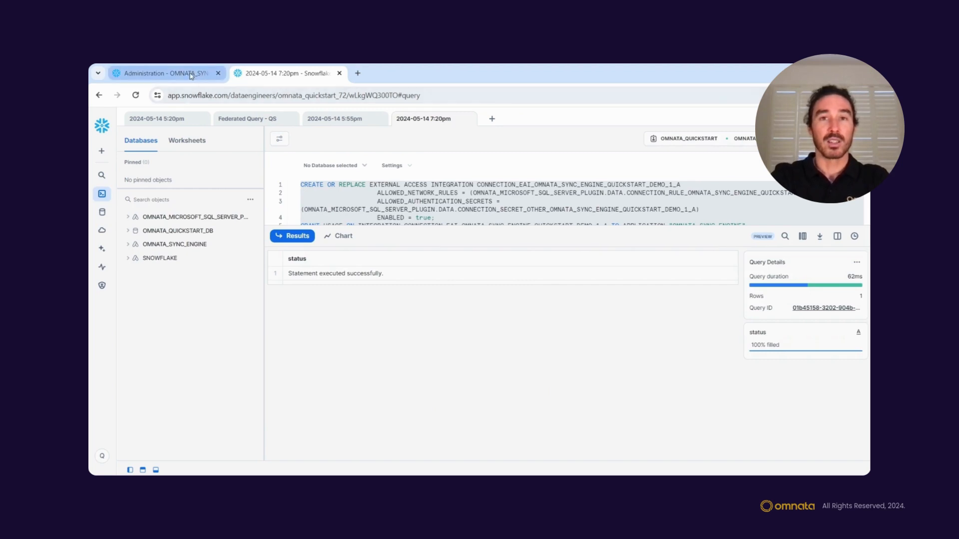
click(160, 73)
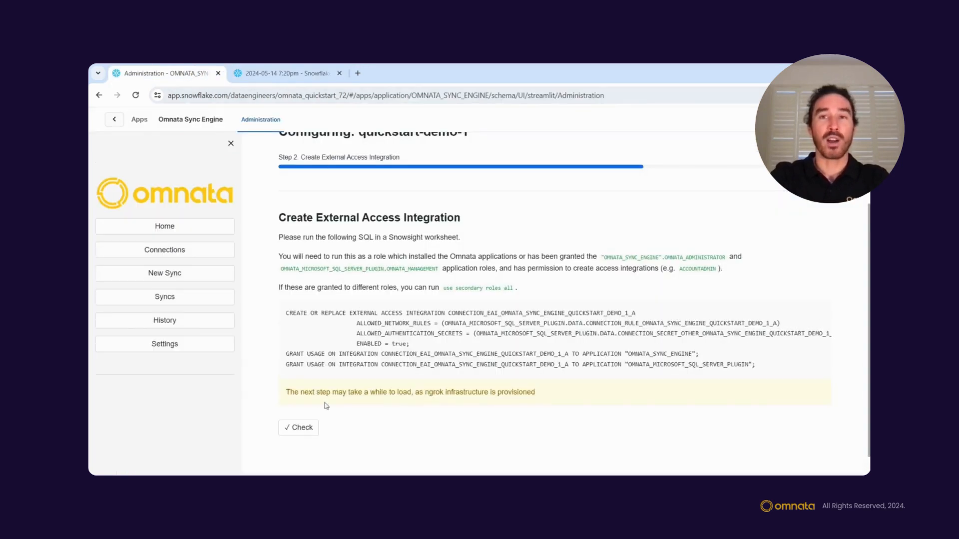
click(299, 428)
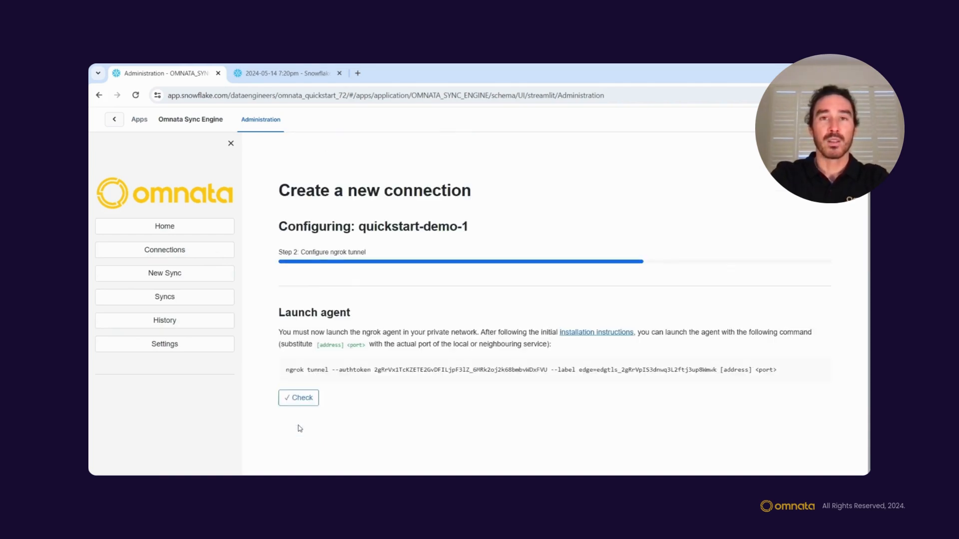
Copy the ngrok tunnel launch command and paste it, including its auth token, into a terminal opened from the ngrok application.
mouse_move(494, 370)
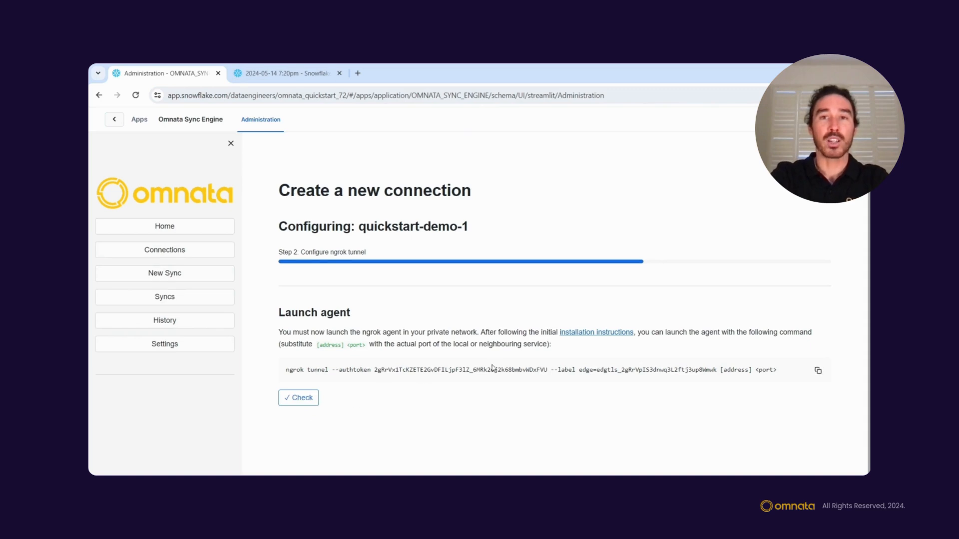
click(818, 372)
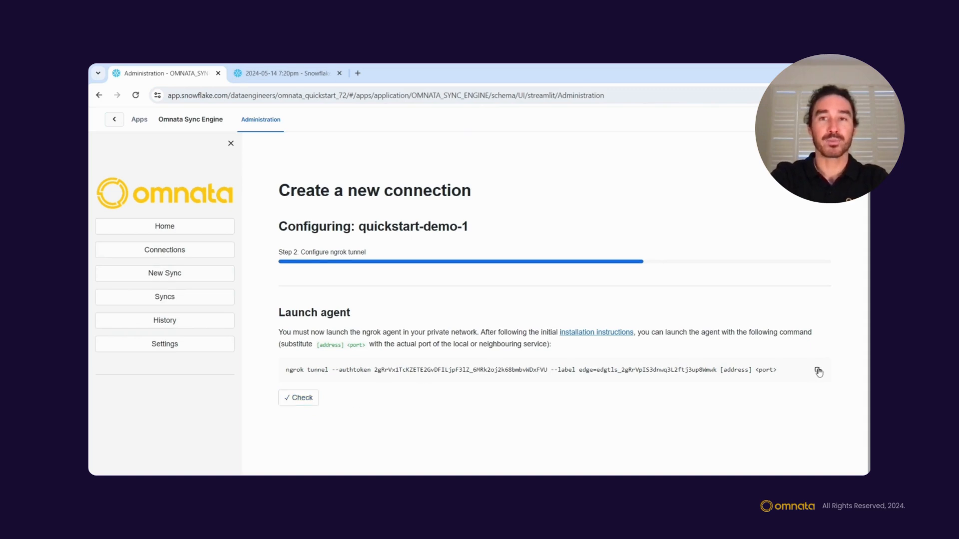
mouse_move(531, 474)
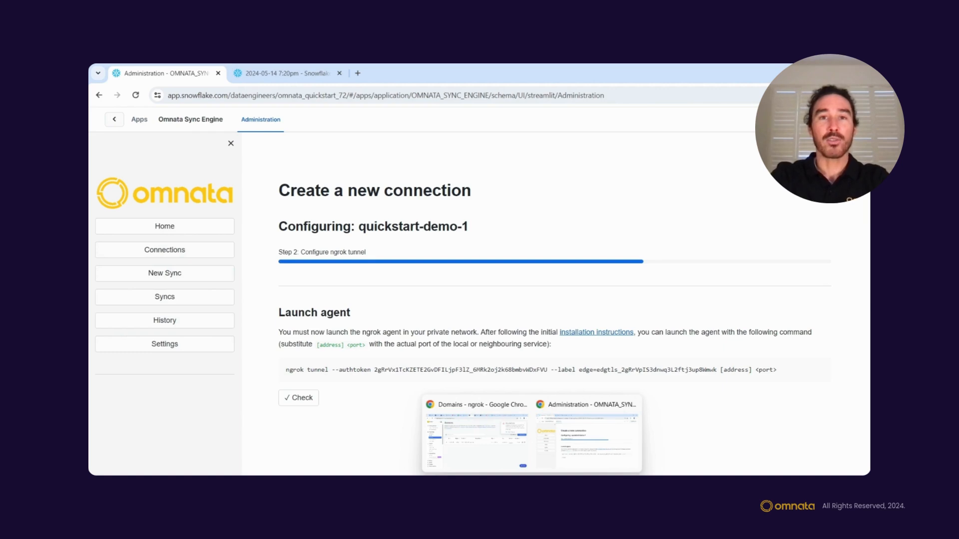
click(241, 474)
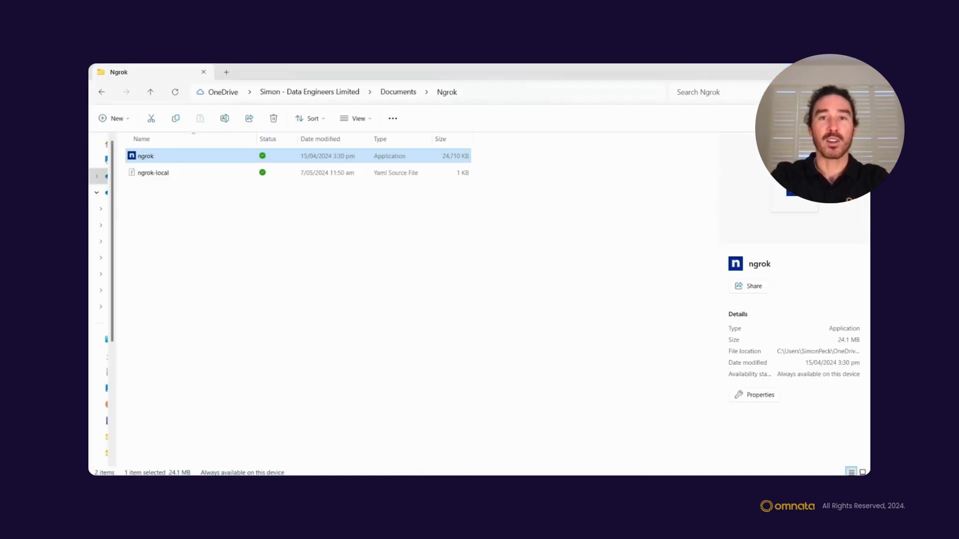
double_click(176, 157)
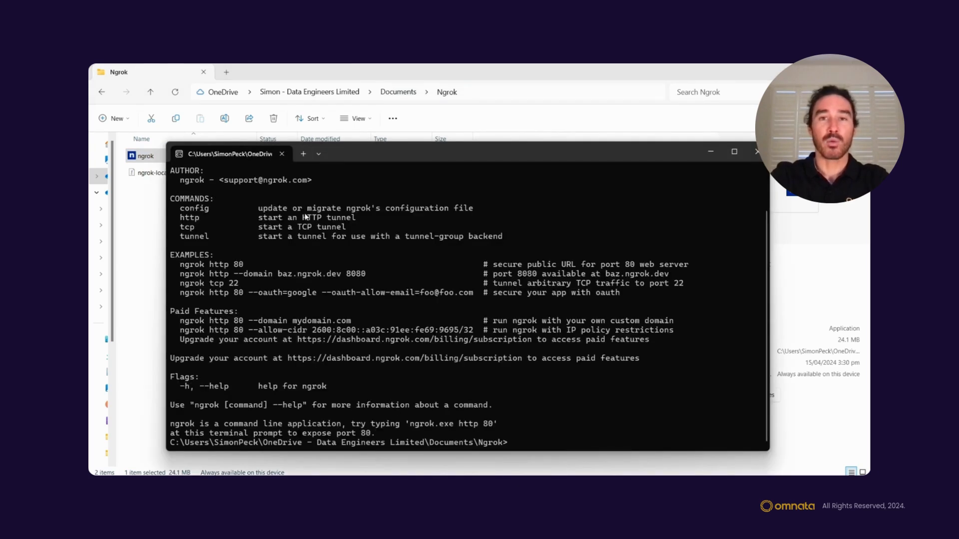
key(ctrl+v)
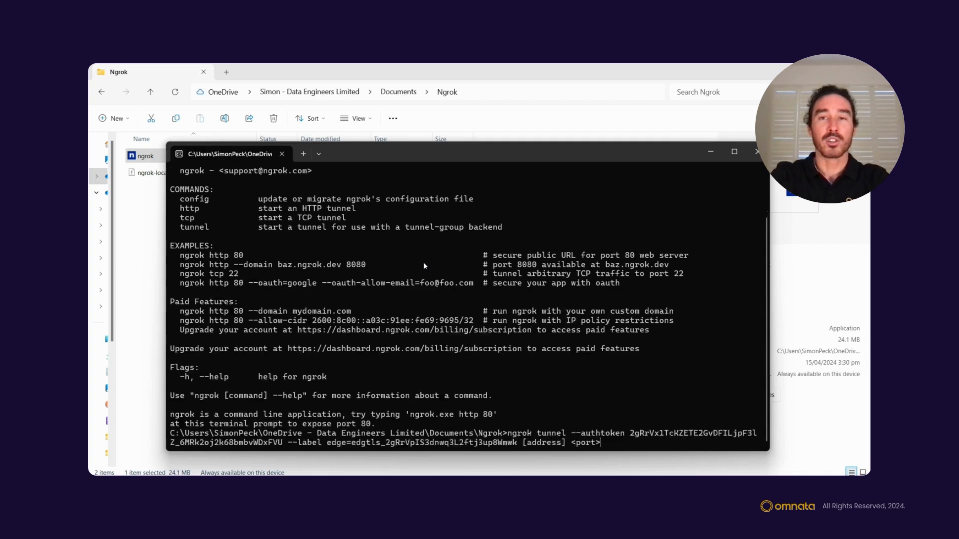
Replace the address and port placeholders in the tunnel command with port 1433 and run it.
key(BackSpace)
key(BackSpace)
key(BackSpace)
key(BackSpace)
key(BackSpace)
key(BackSpace)
key(BackSpace)
key(BackSpace)
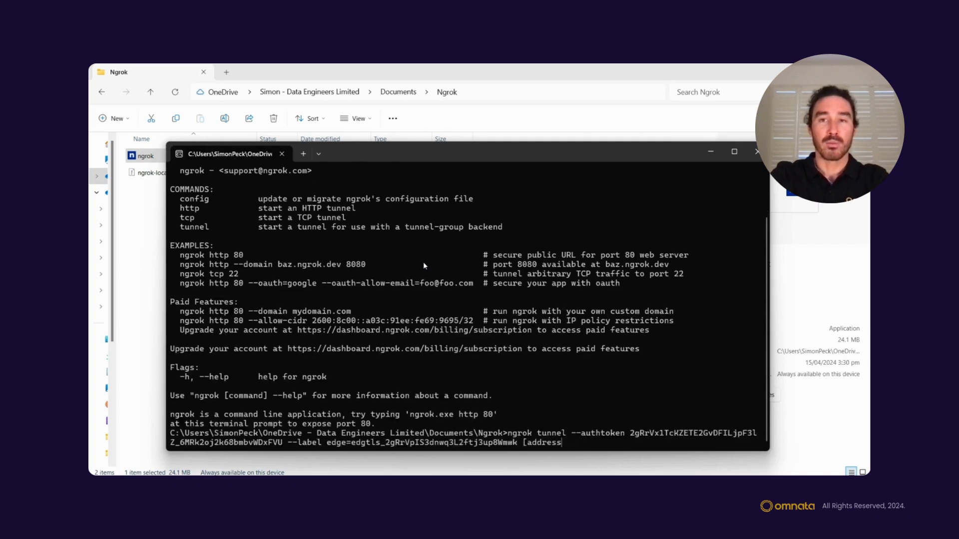
key(BackSpace)
key(BackSpace)
key(BackSpace)
key(BackSpace)
key(BackSpace)
key(BackSpace)
key(BackSpace)
key(BackSpace)
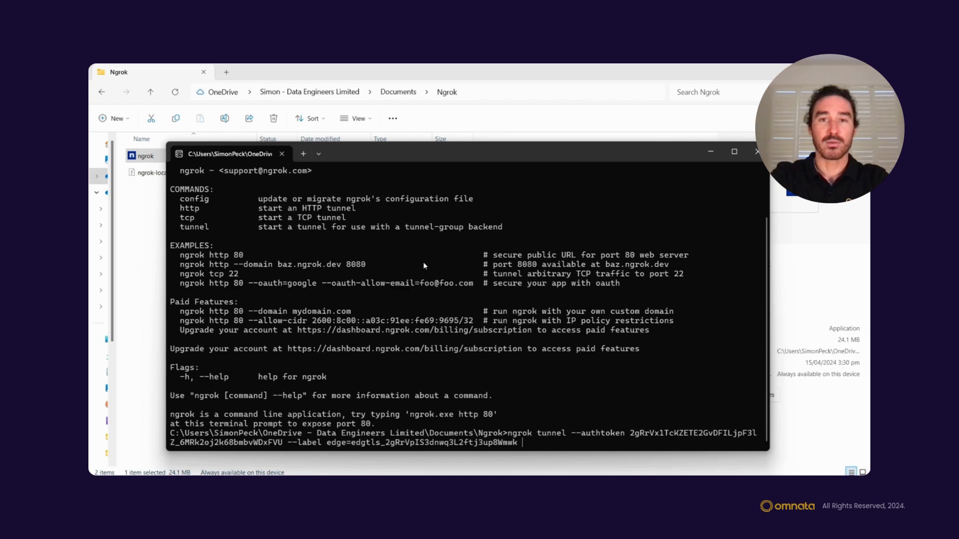
text(1433)
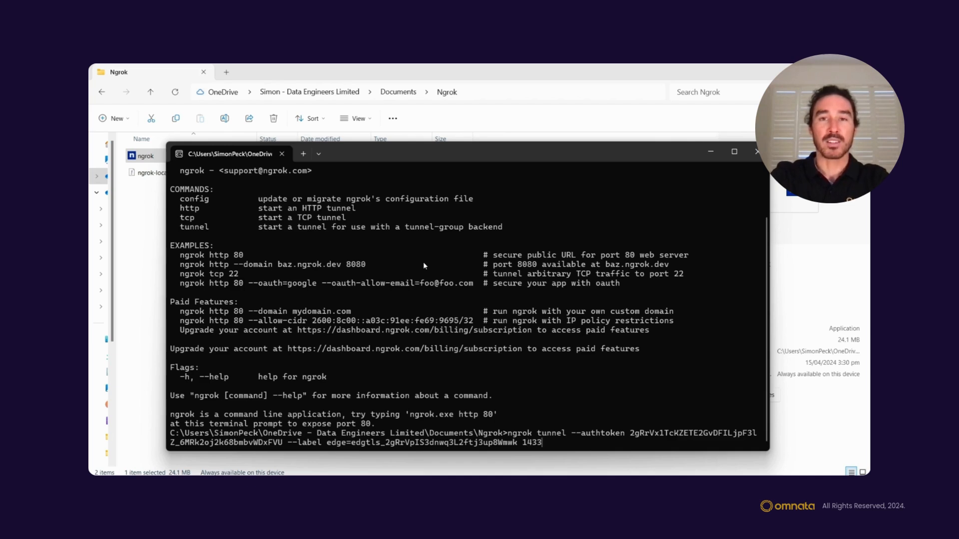
key(Return)
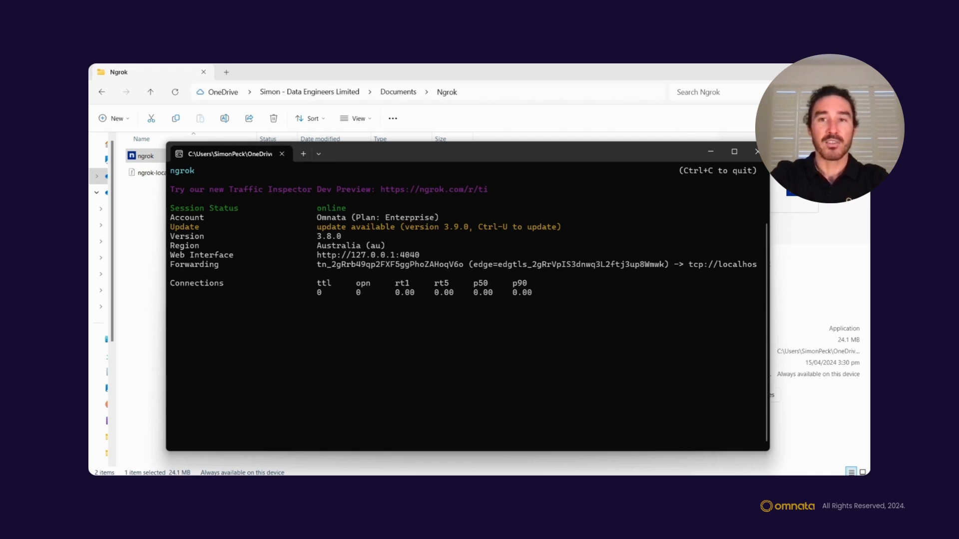
Switch back to the Omnata page in Chrome and check the launched ngrok tunnel agent.
mouse_move(524, 474)
click(535, 448)
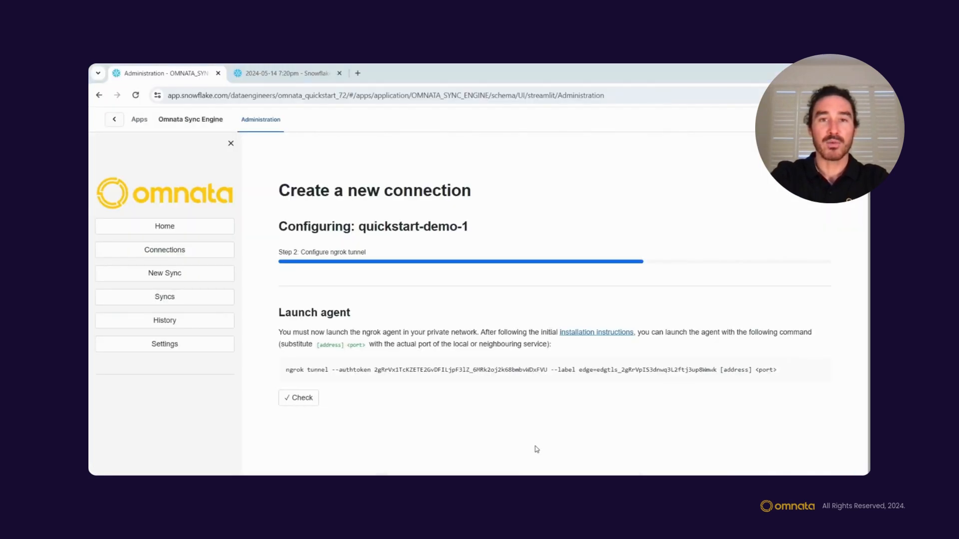
click(301, 402)
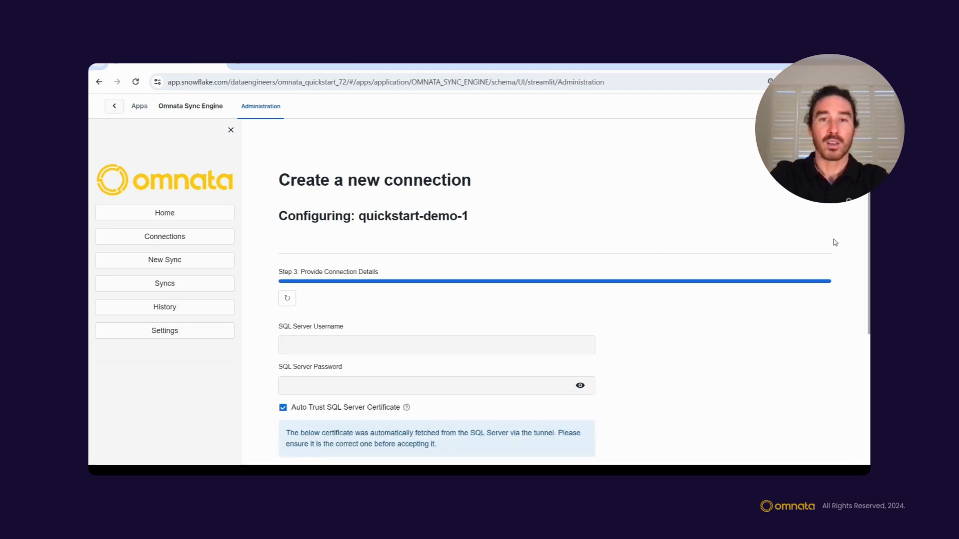
Enter sa as the SQL Server username and fill in the SQL Server password.
drag(869, 244, 852, 352)
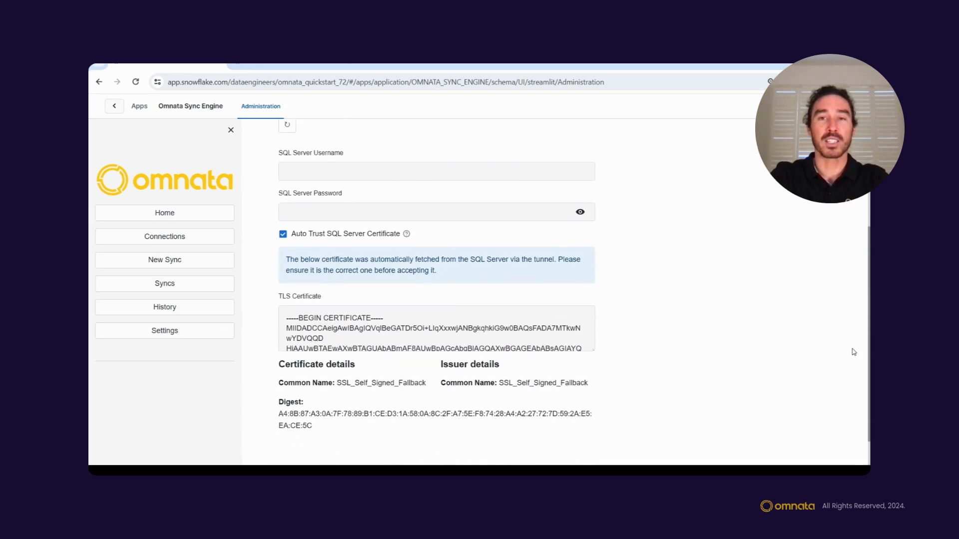
click(364, 173)
text(sa)
key(Tab)
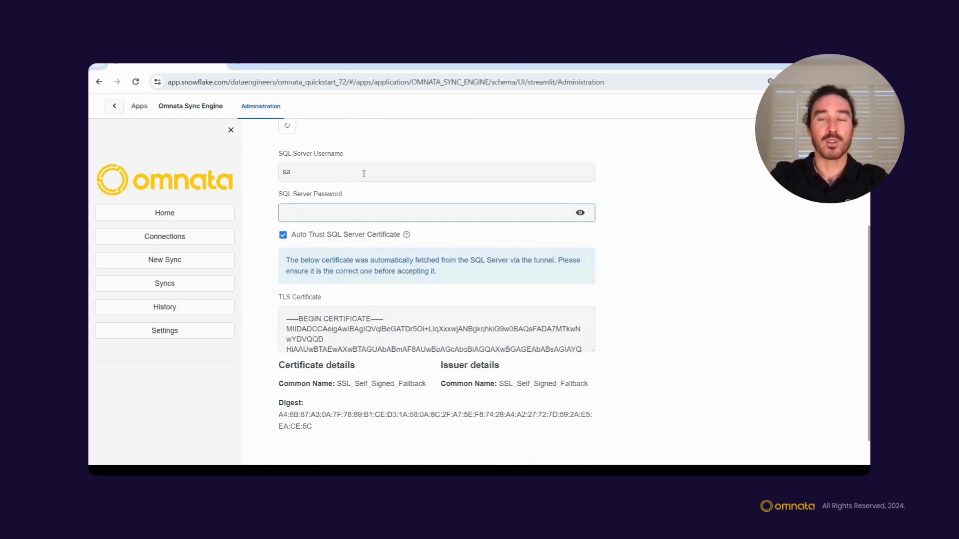
text(••••••••••)
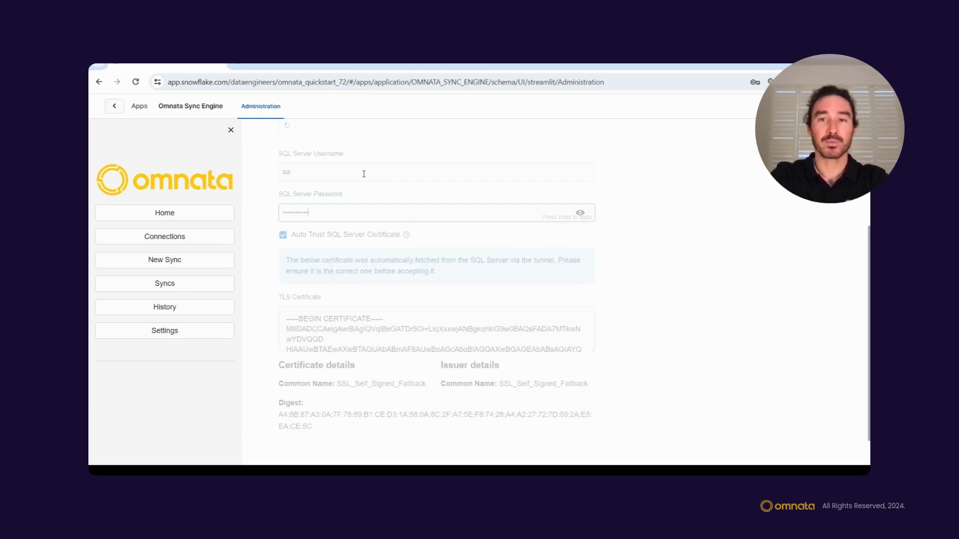
text(•••)
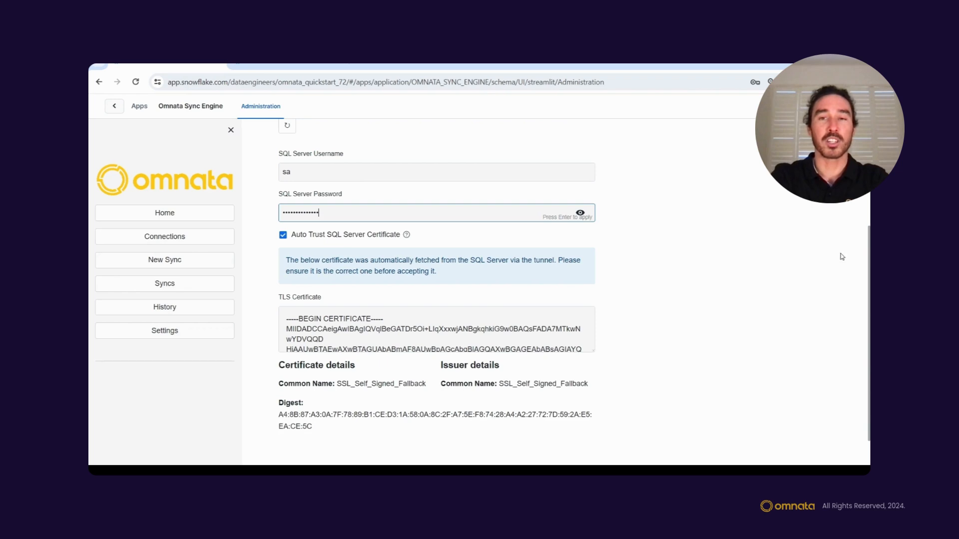
Connect to SQL Server with the entered credentials and the automatically trusted certificate.
drag(868, 272, 861, 322)
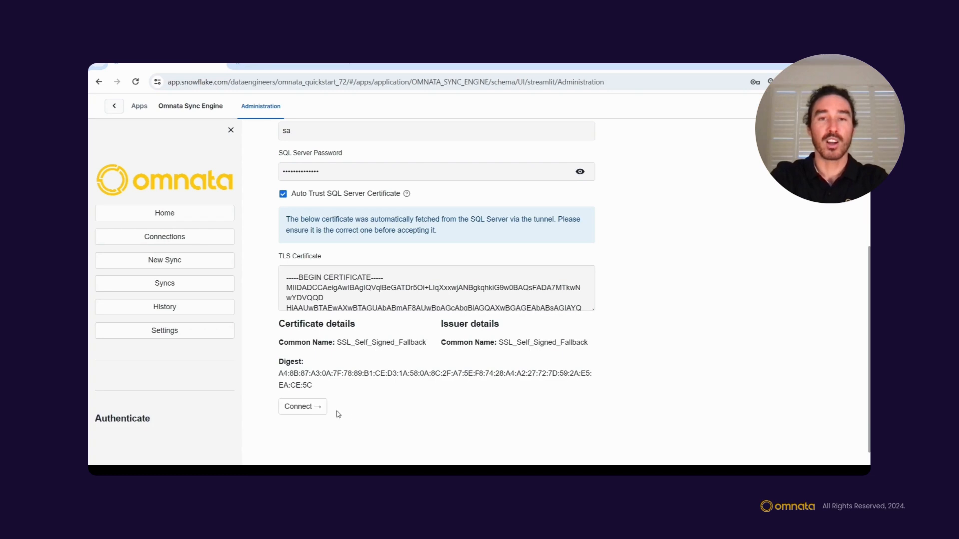
click(302, 408)
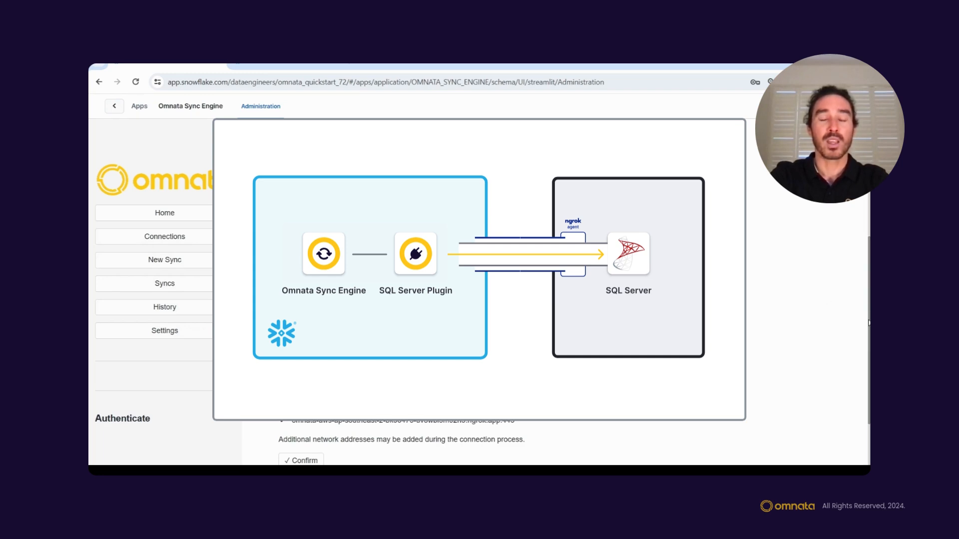
scroll(869, 306, down, 3)
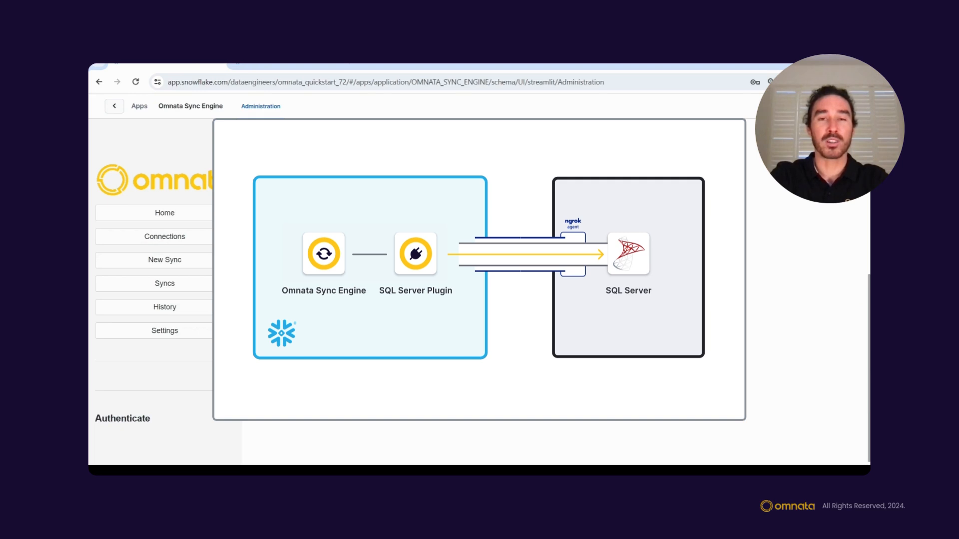